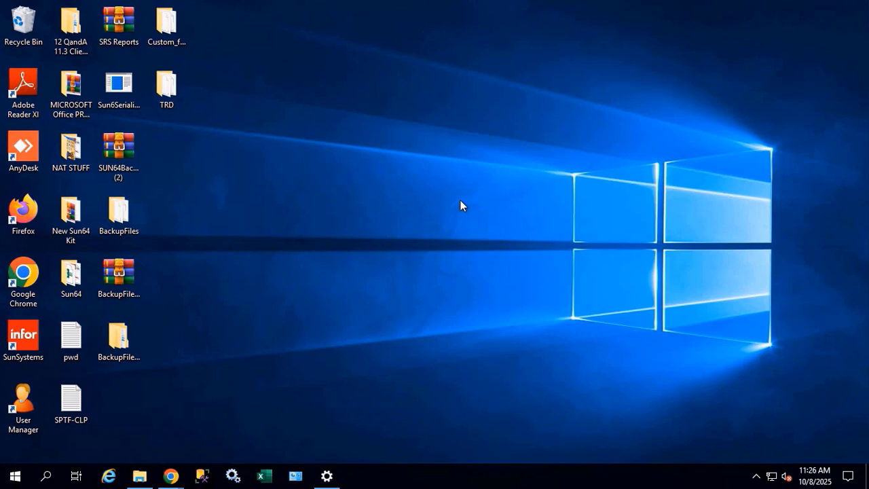
pyautogui.rightClick(216, 210)
pyautogui.click(257, 249)
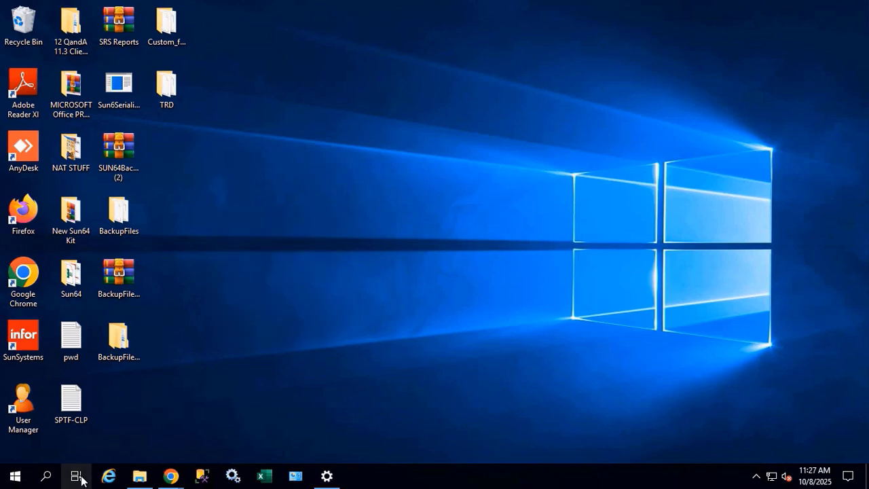
# Open Programs and Features in Control Panel and start turning Windows features on or off.
pyautogui.click(47, 477)
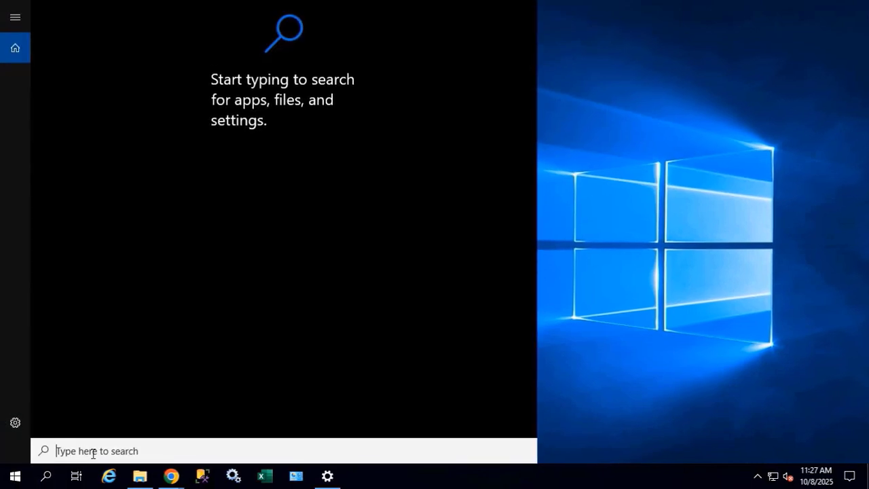
pyautogui.write('control')
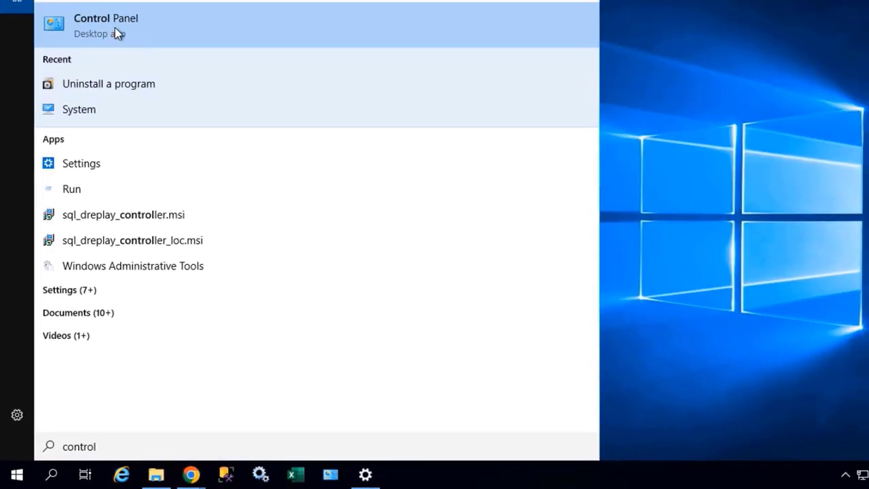
pyautogui.click(116, 34)
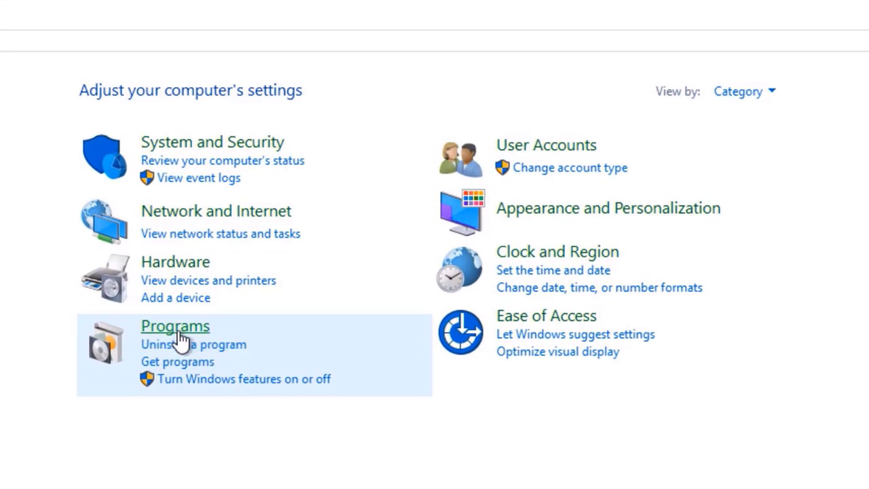
pyautogui.click(280, 197)
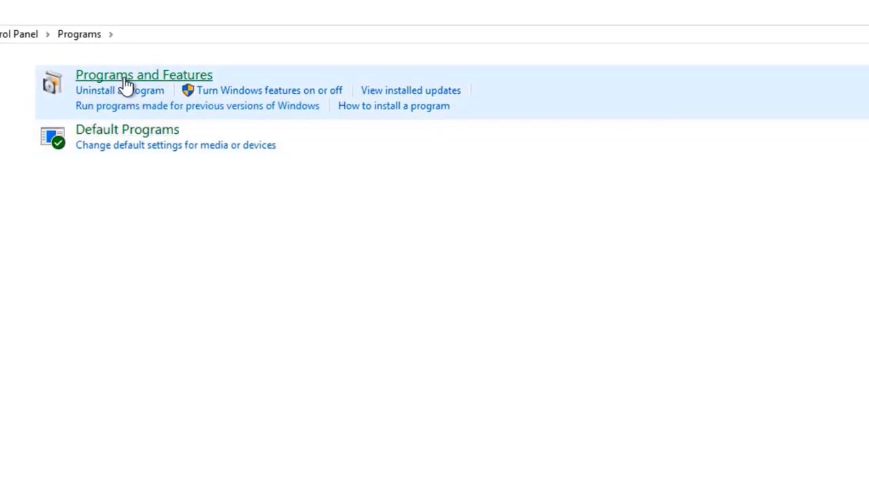
pyautogui.click(127, 82)
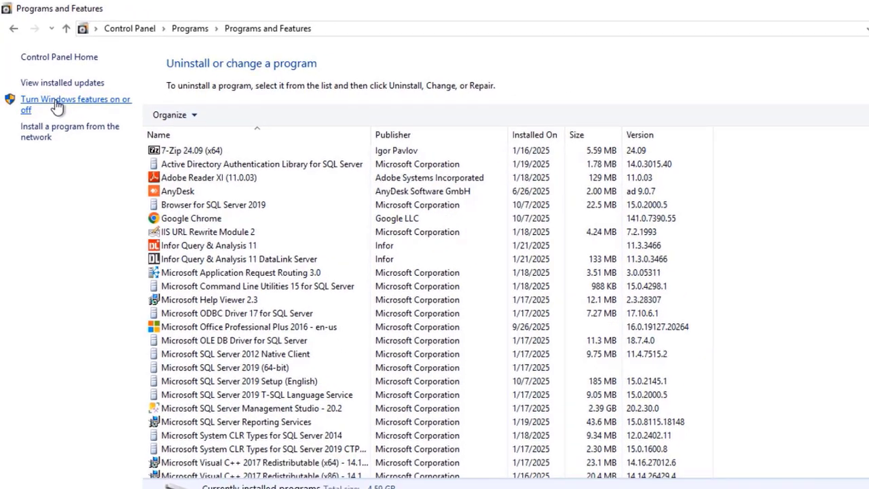
pyautogui.click(57, 106)
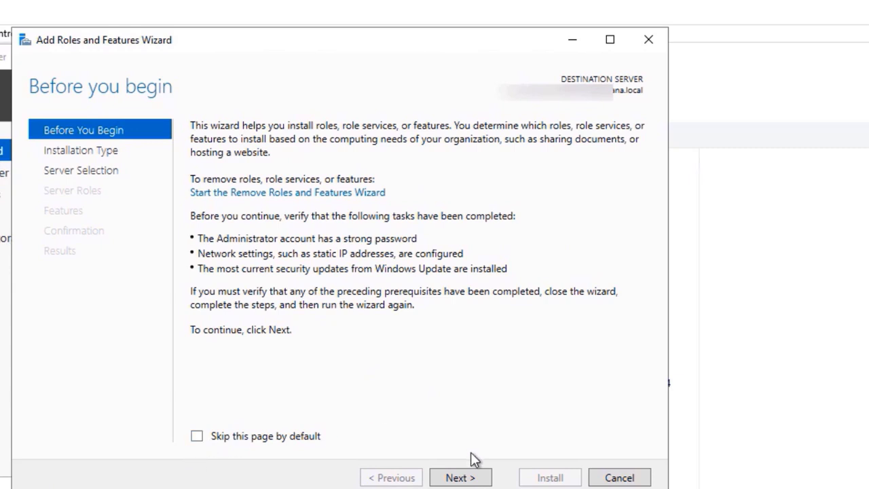
# Keep role-based or feature-based installation and the Windows Server 2019 machine from the server pool, and continue to the server roles.
pyautogui.click(468, 481)
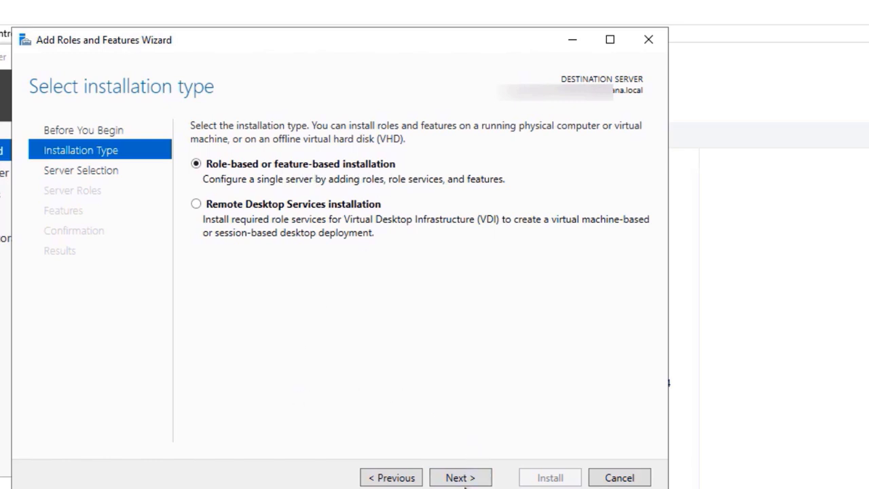
pyautogui.click(467, 480)
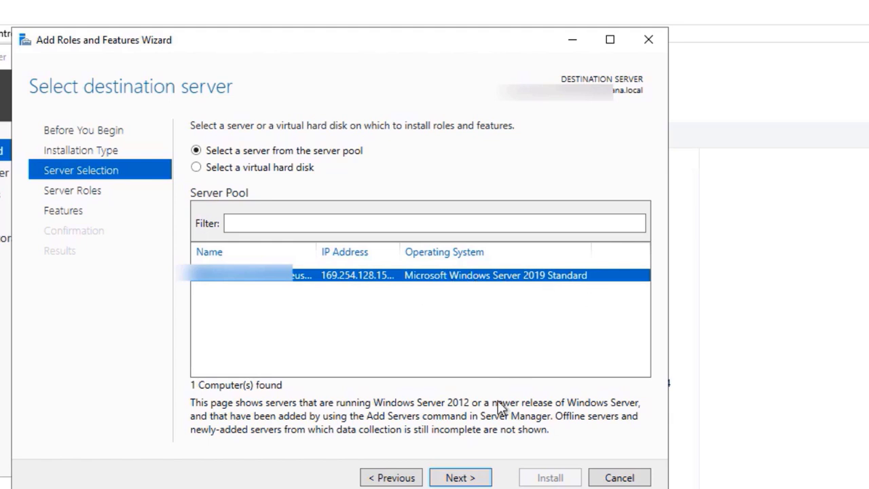
pyautogui.click(460, 478)
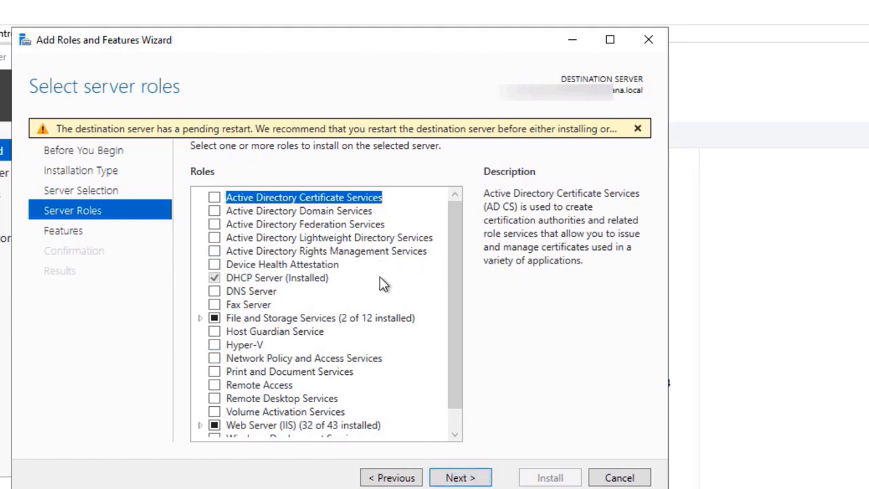
# Add the Hyper-V role with its required management tools and continue to the feature selection.
pyautogui.click(215, 346)
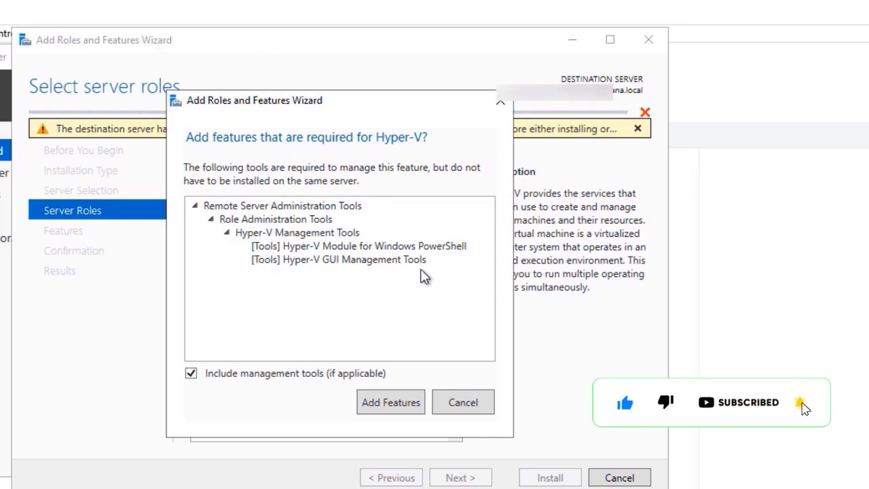
pyautogui.click(404, 403)
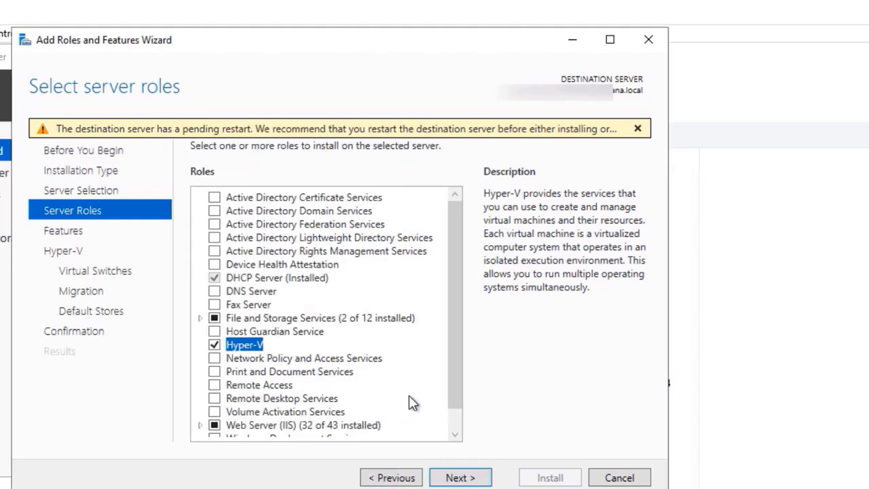
pyautogui.click(465, 478)
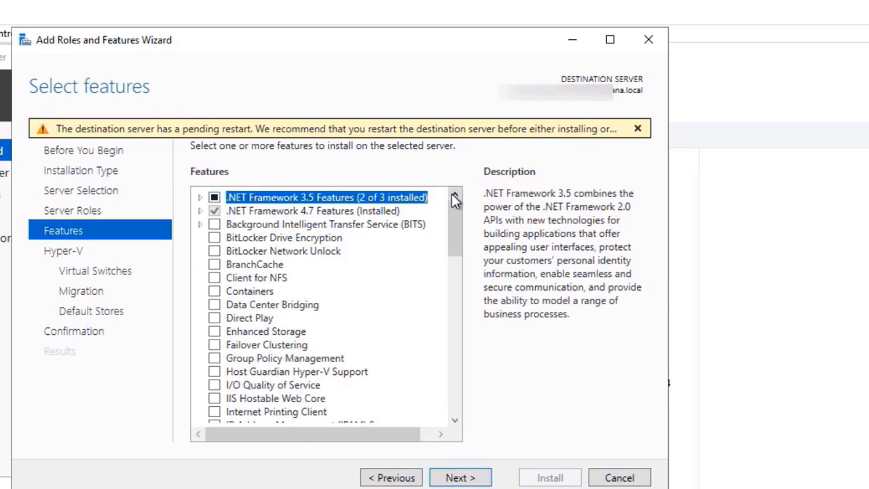
# Examine which subfeatures of .NET Framework 3.5 and 4.7, including WCF Services, are installed.
pyautogui.click(199, 198)
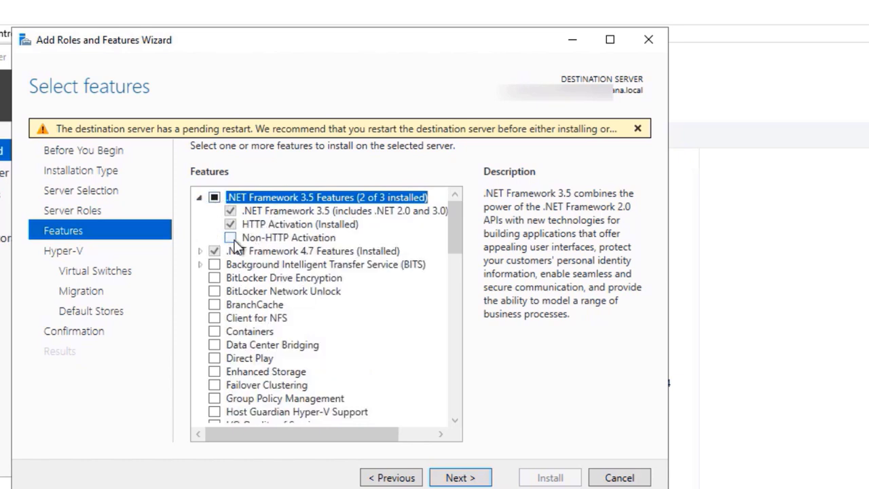
pyautogui.click(199, 198)
pyautogui.click(199, 210)
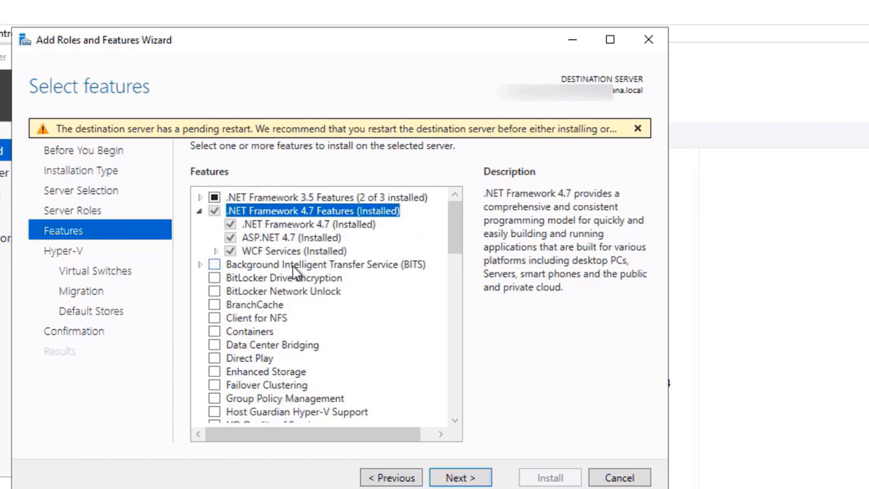
pyautogui.click(216, 251)
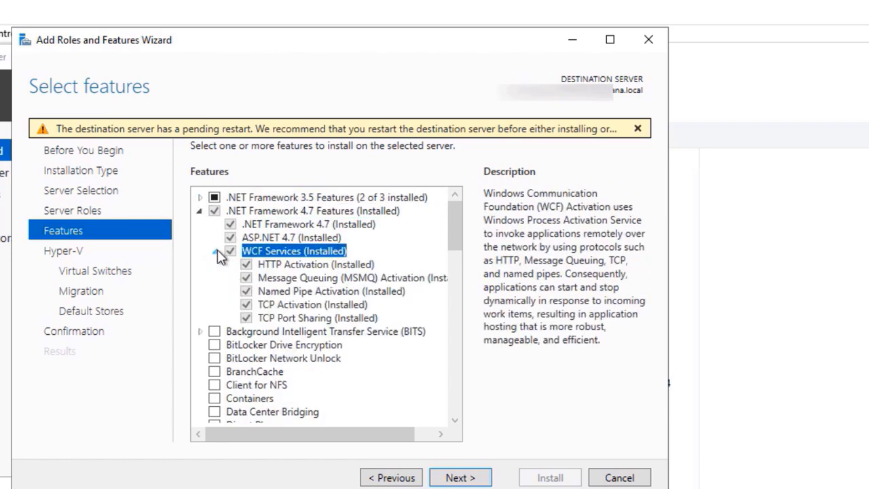
pyautogui.click(216, 251)
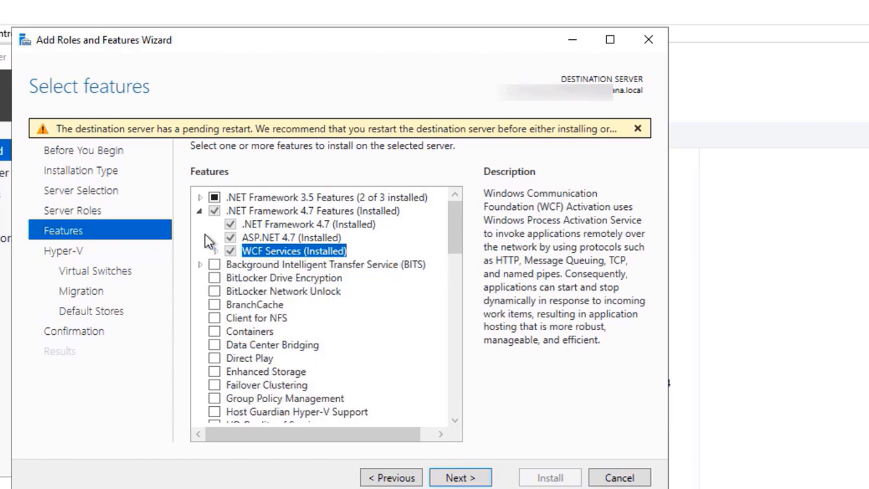
pyautogui.click(199, 210)
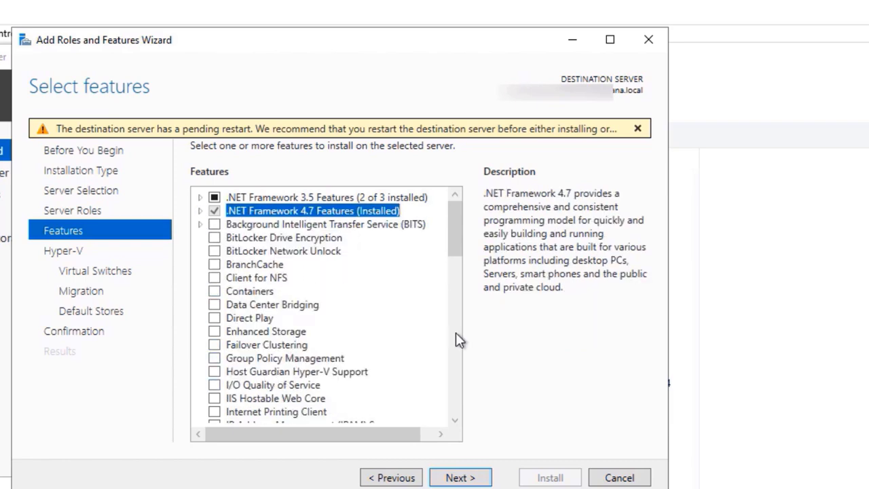
# Advance to the Default Stores settings, toggling the Ethernet 3 virtual switch adapter on and off and leaving live migration disabled.
pyautogui.click(464, 478)
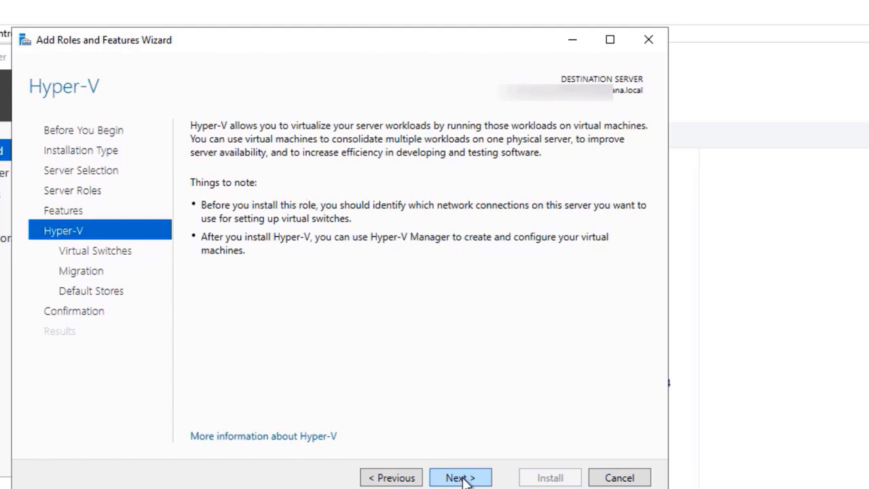
pyautogui.click(464, 479)
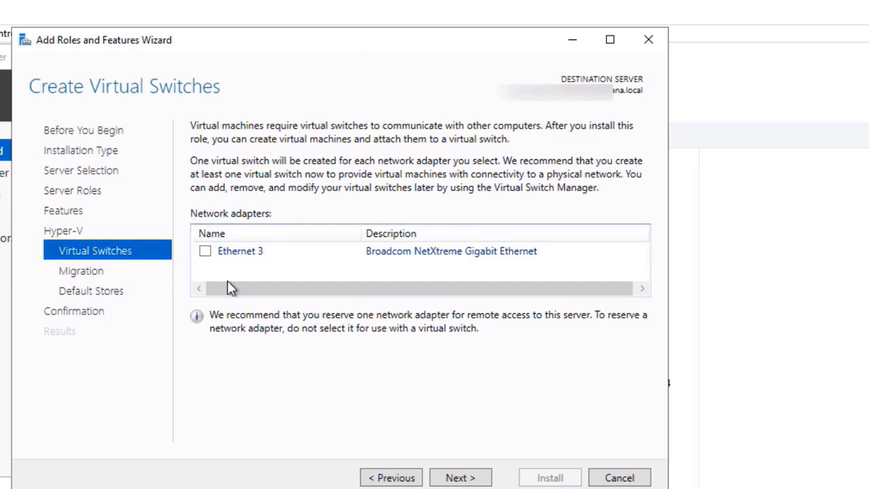
pyautogui.click(204, 251)
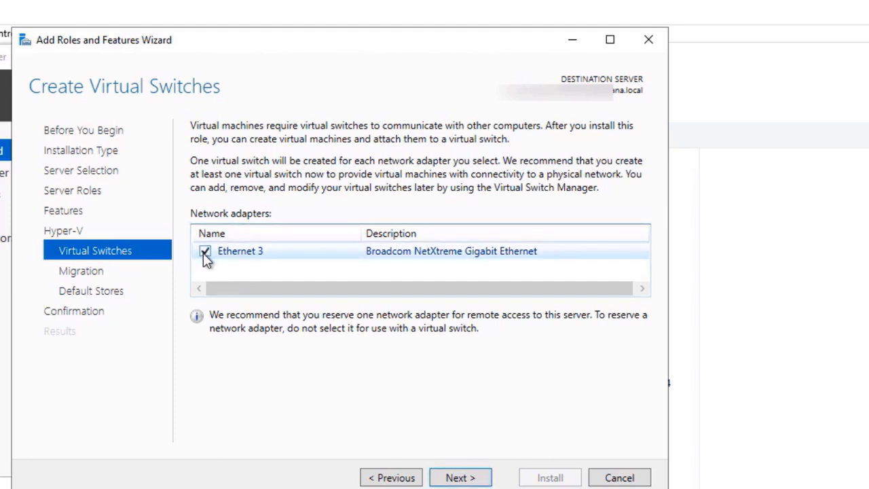
pyautogui.click(205, 251)
pyautogui.click(469, 477)
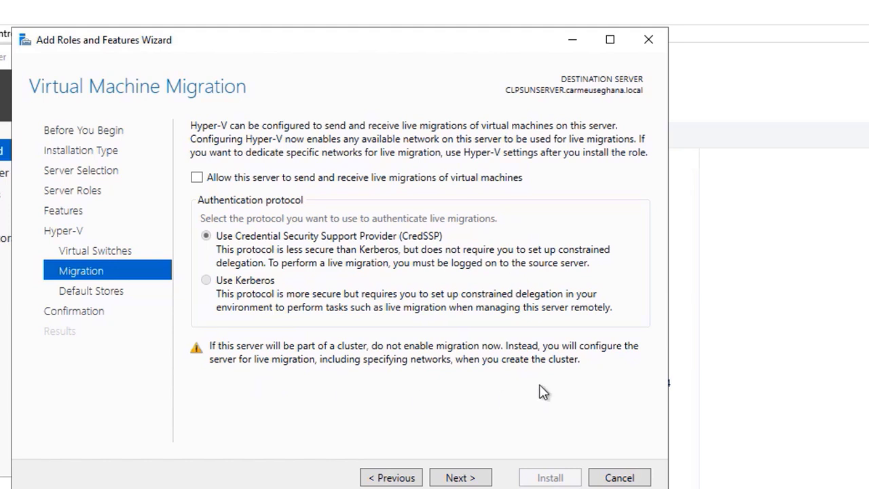
pyautogui.click(455, 478)
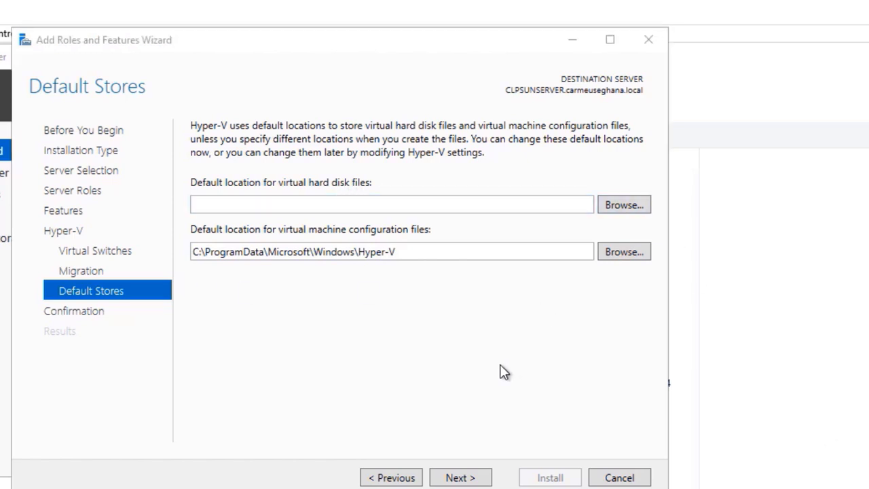
# Create a folder named VMs on Local Disk (C:) in File Explorer and return to the Add Roles and Features Wizard.
pyautogui.click(483, 345)
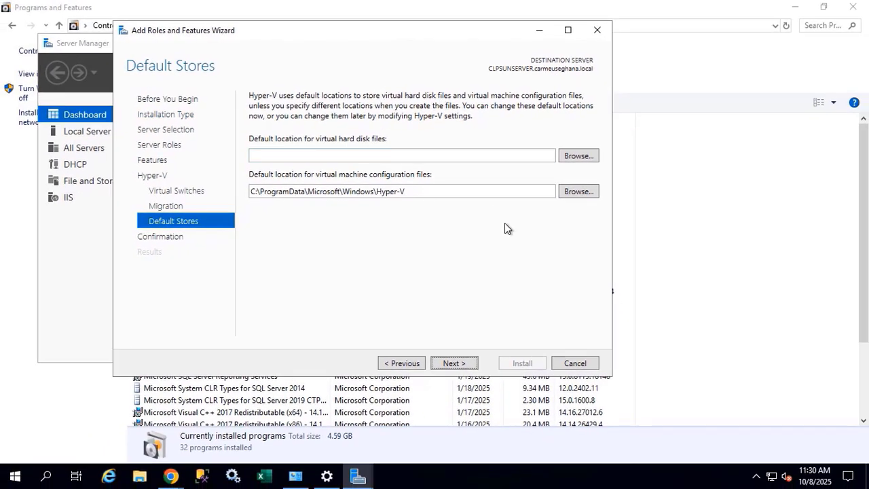
pyautogui.click(139, 474)
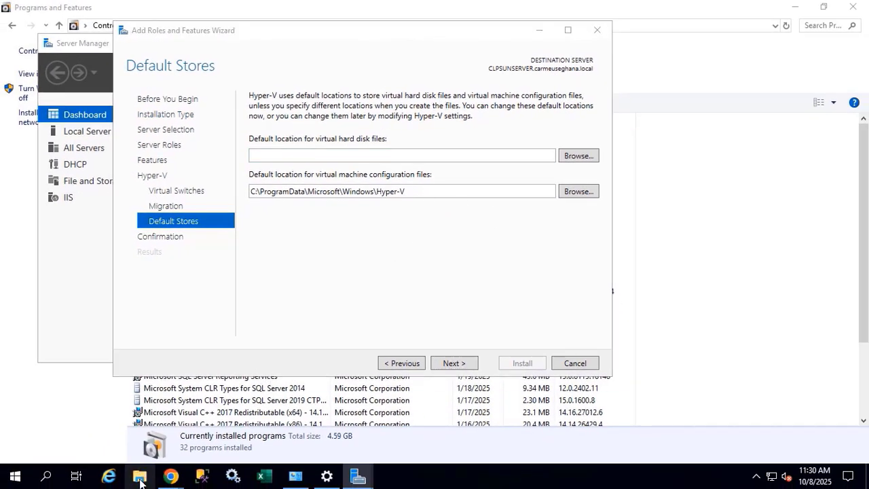
pyautogui.doubleClick(235, 178)
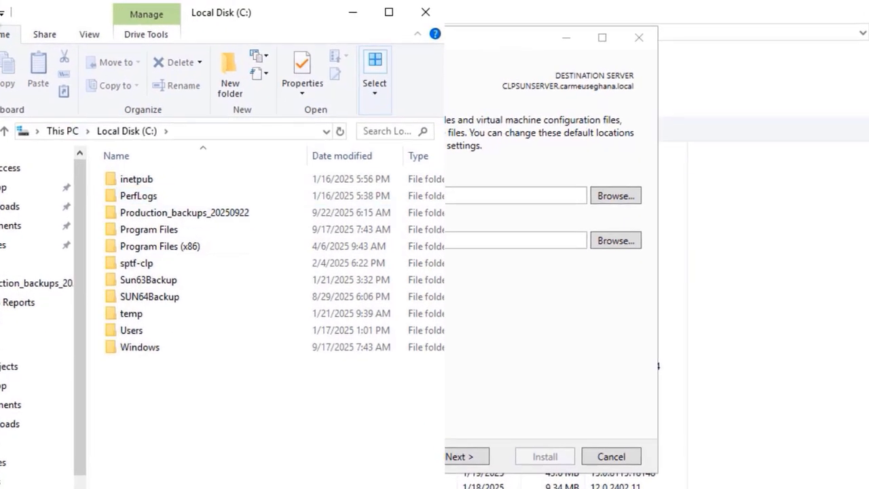
pyautogui.click(230, 85)
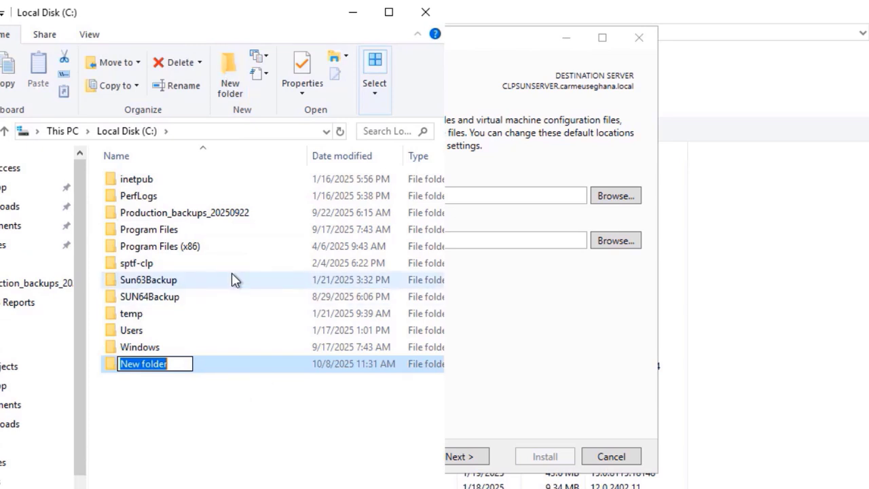
pyautogui.write('VMs')
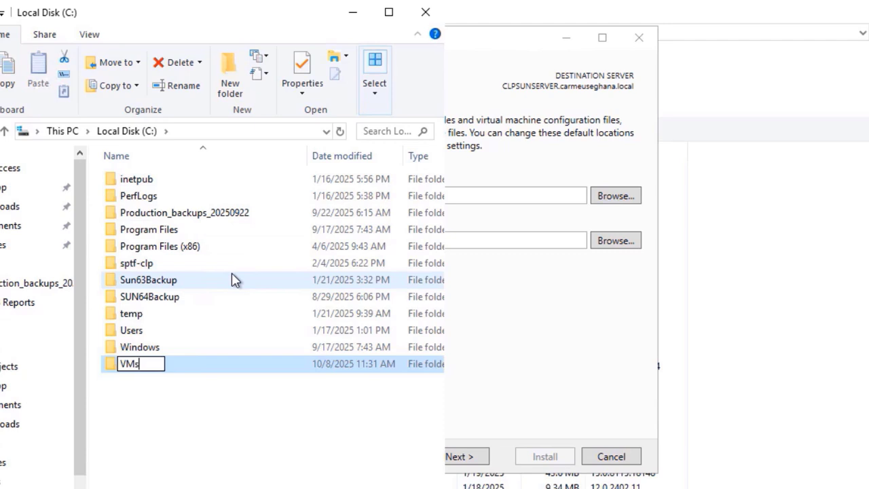
pyautogui.press('Return')
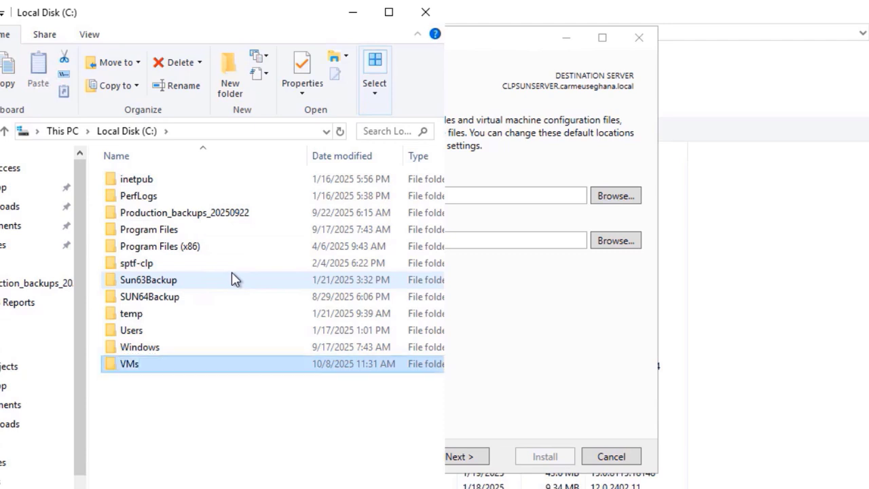
pyautogui.click(192, 441)
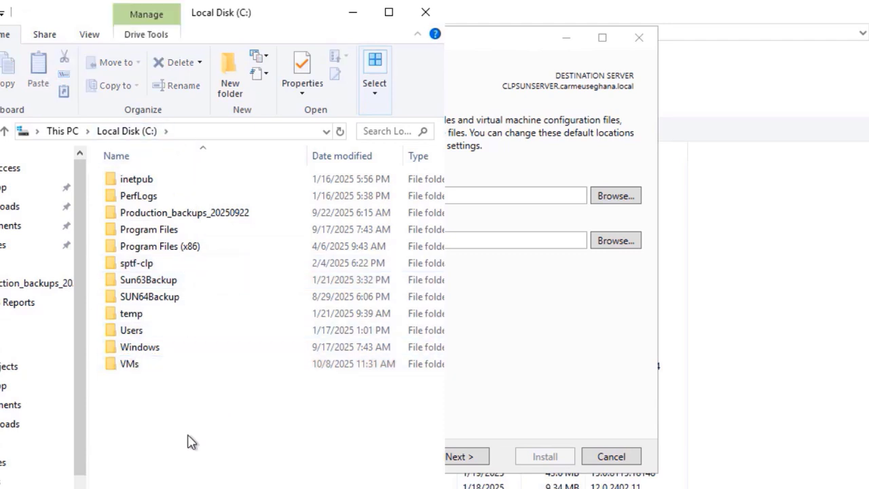
pyautogui.click(348, 13)
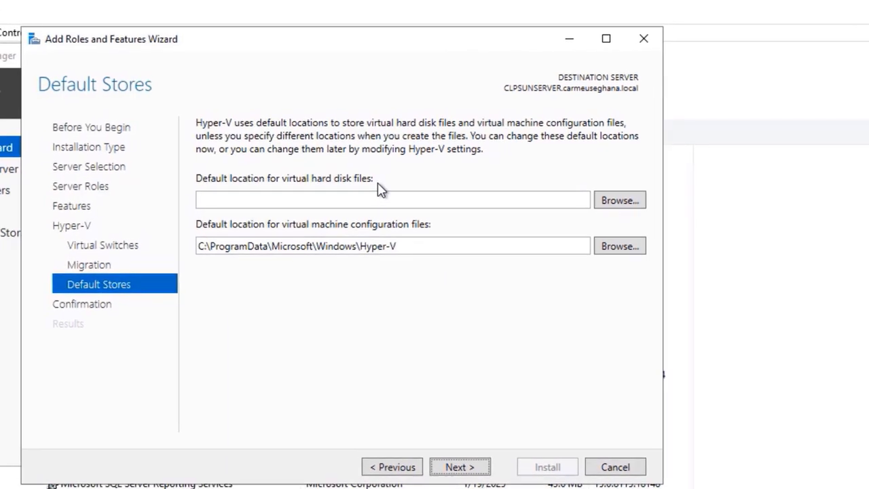
# Set the default location for virtual hard disk files to the VMs folder on Local Disk (C:).
pyautogui.click(620, 201)
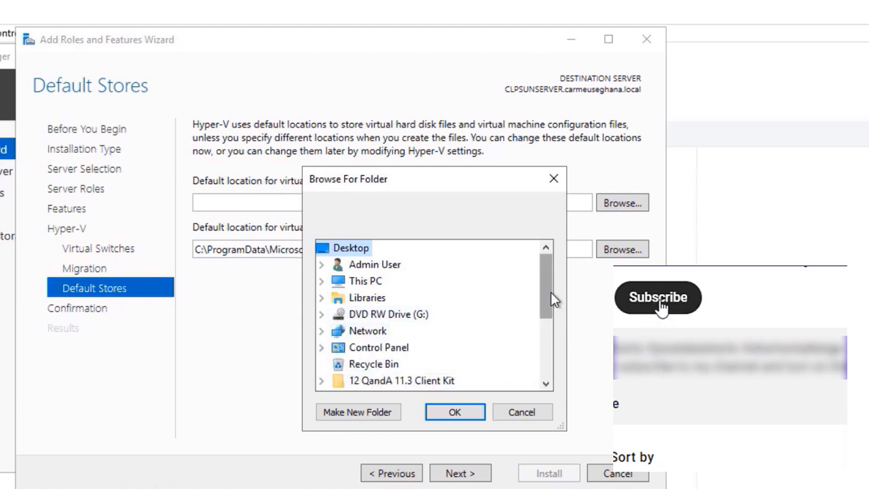
pyautogui.moveTo(543, 290); pyautogui.dragTo(546, 264)
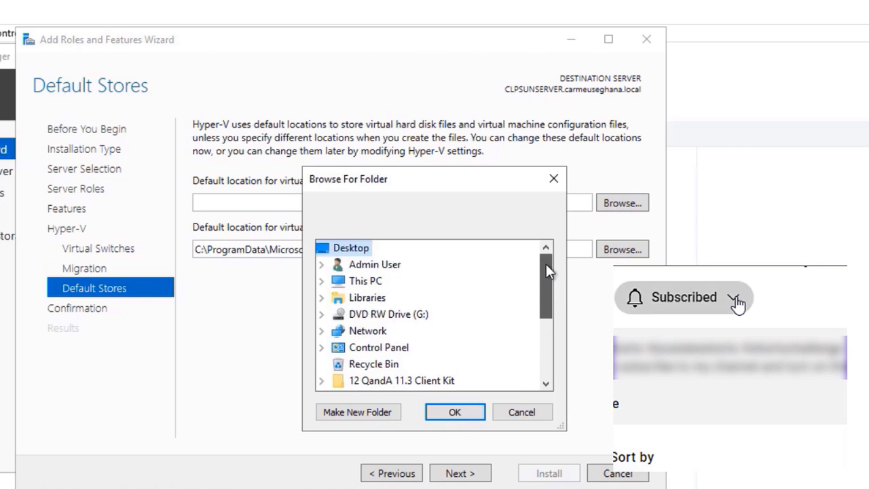
pyautogui.click(322, 281)
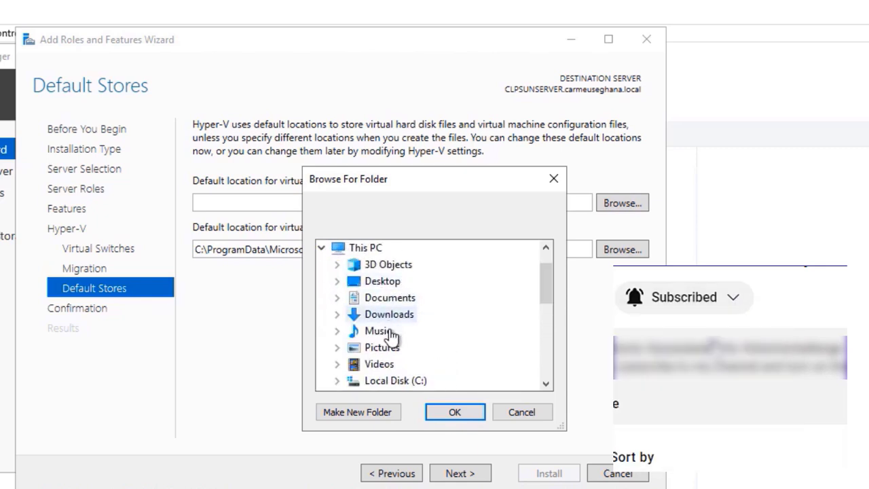
pyautogui.click(338, 382)
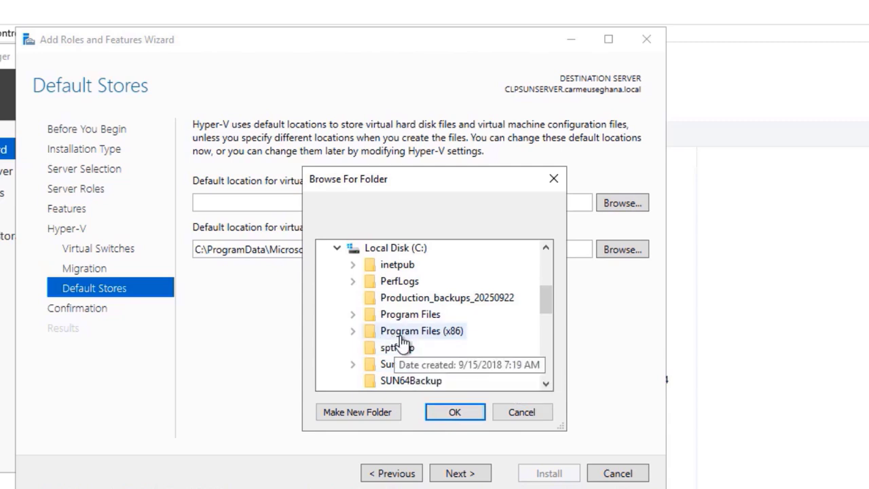
pyautogui.moveTo(547, 301); pyautogui.dragTo(545, 331)
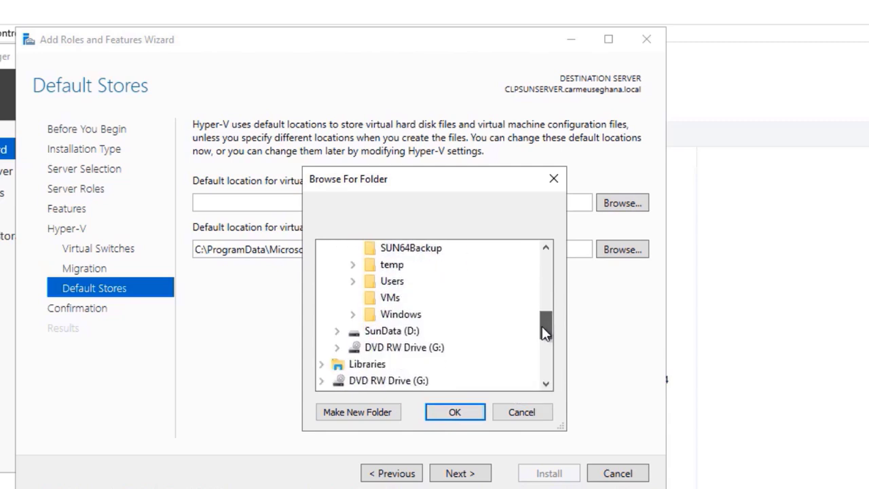
pyautogui.click(390, 298)
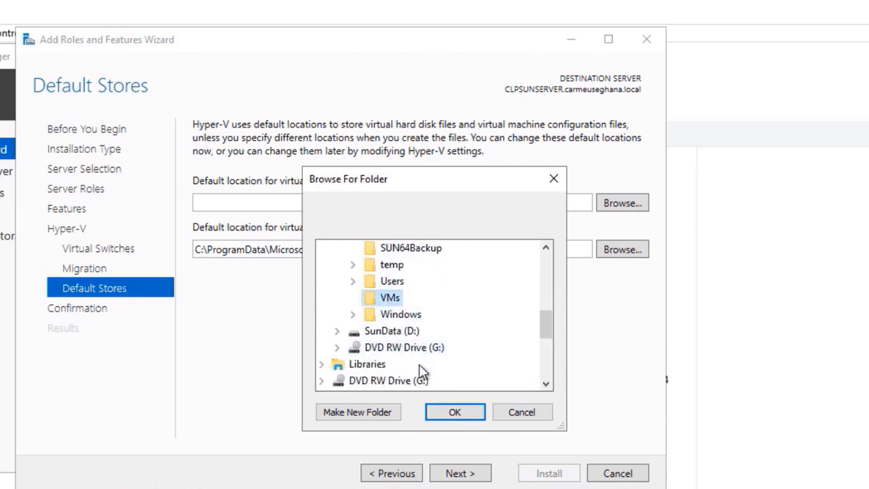
pyautogui.click(452, 413)
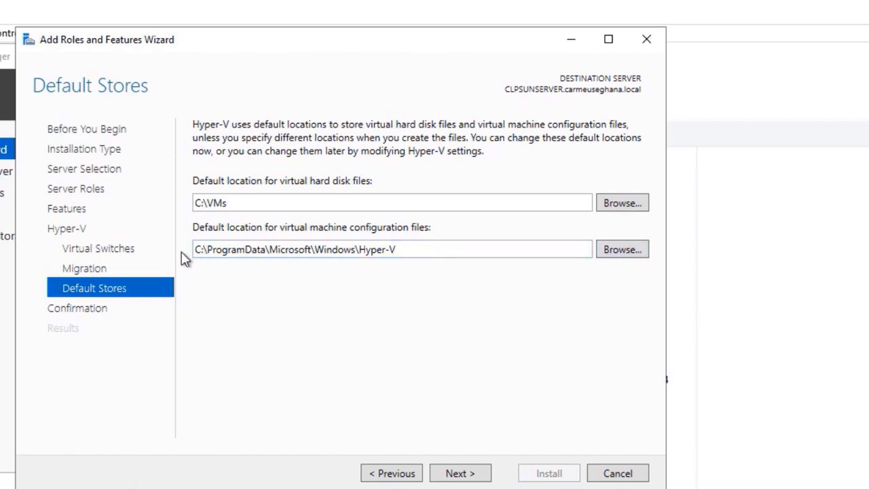
# Set the default location for virtual machine configuration files to C:\VMs.
pyautogui.click(619, 255)
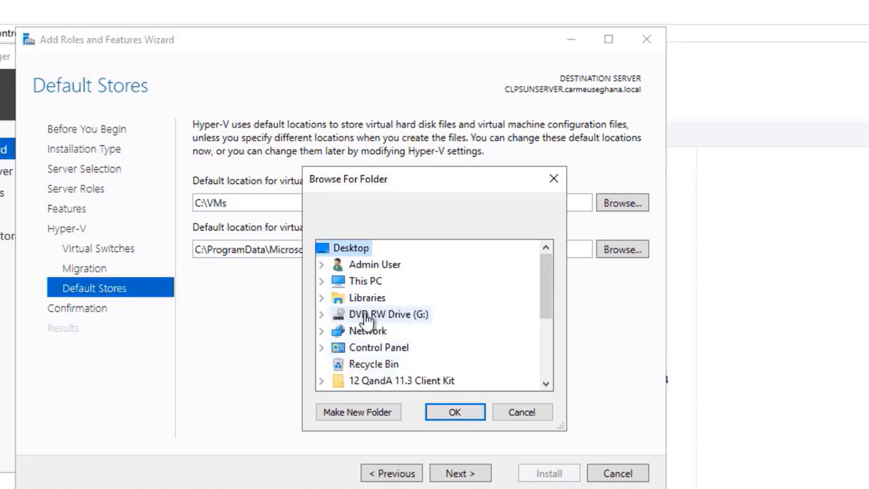
pyautogui.click(323, 282)
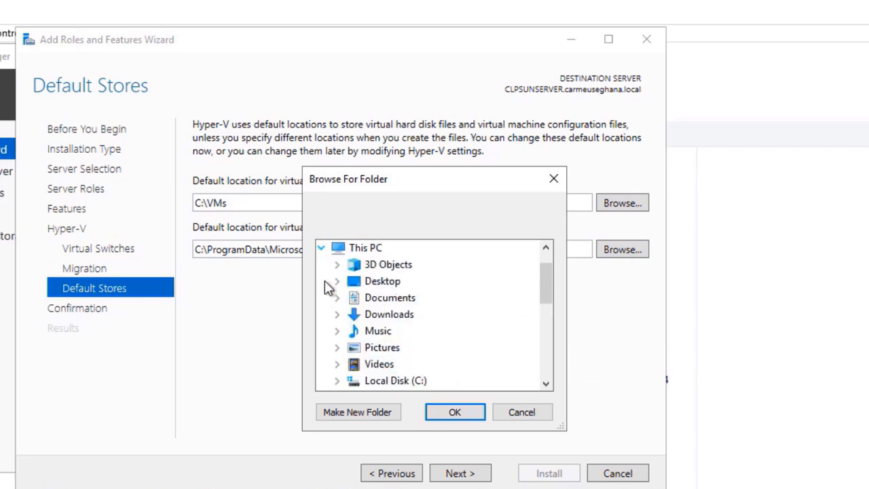
pyautogui.click(337, 382)
pyautogui.moveTo(543, 288); pyautogui.dragTo(544, 325)
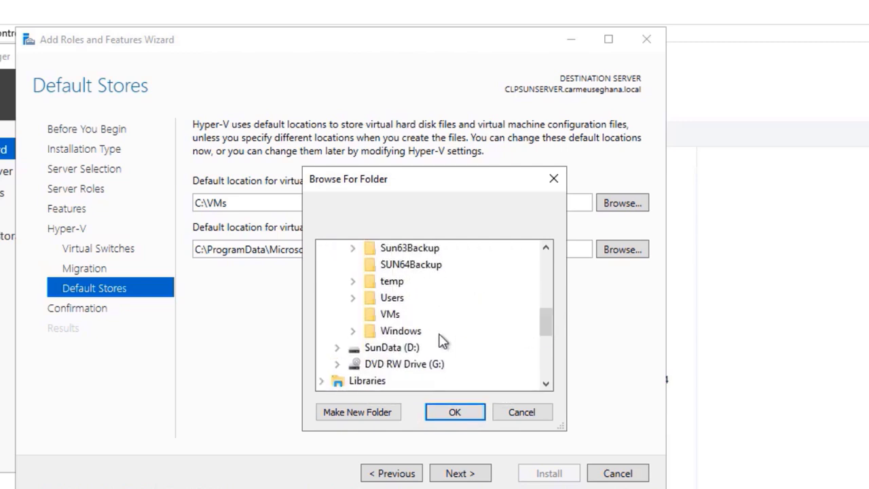
pyautogui.click(391, 315)
pyautogui.click(453, 414)
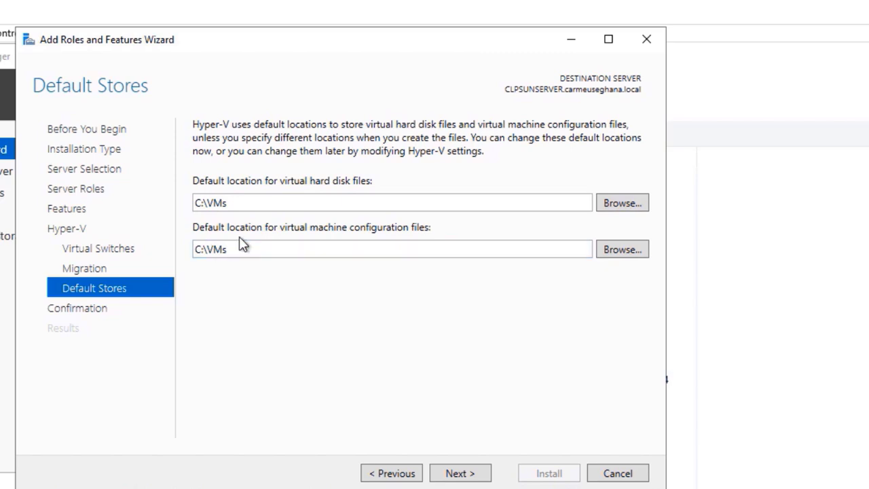
# Install Hyper-V with its management tools without automatic restart, close the wizard and clear the remaining windows off the desktop.
pyautogui.click(460, 473)
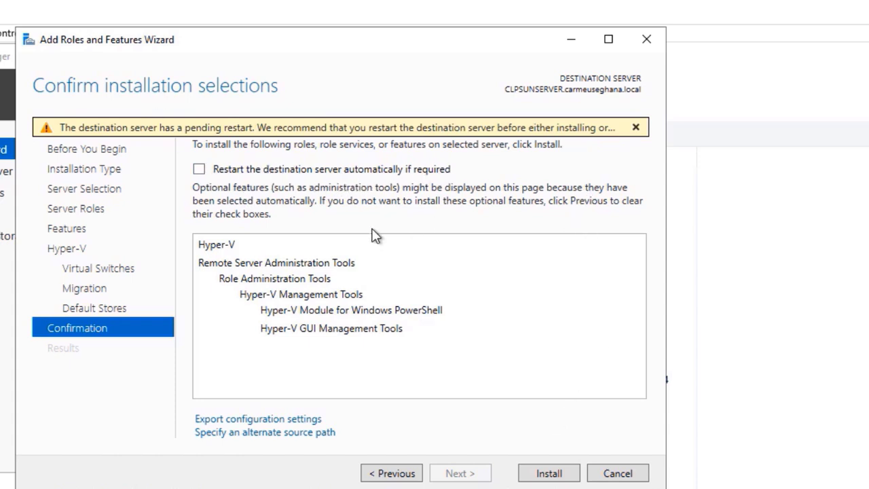
pyautogui.click(555, 474)
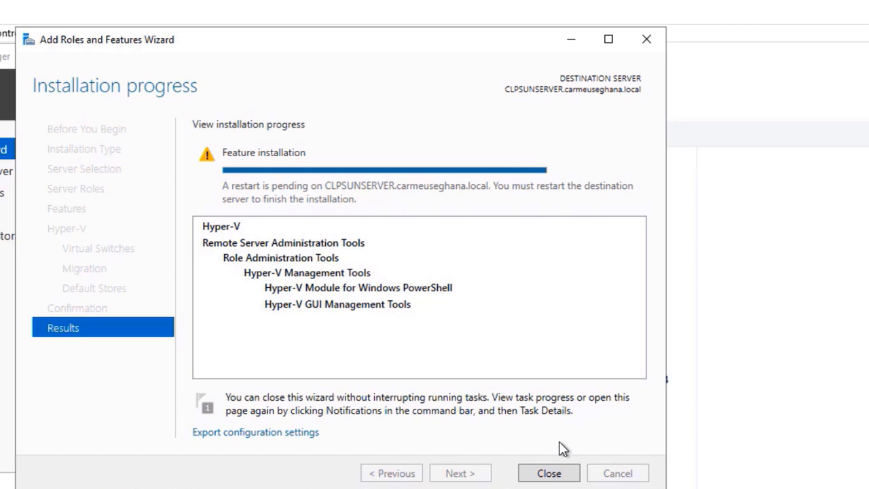
pyautogui.click(550, 473)
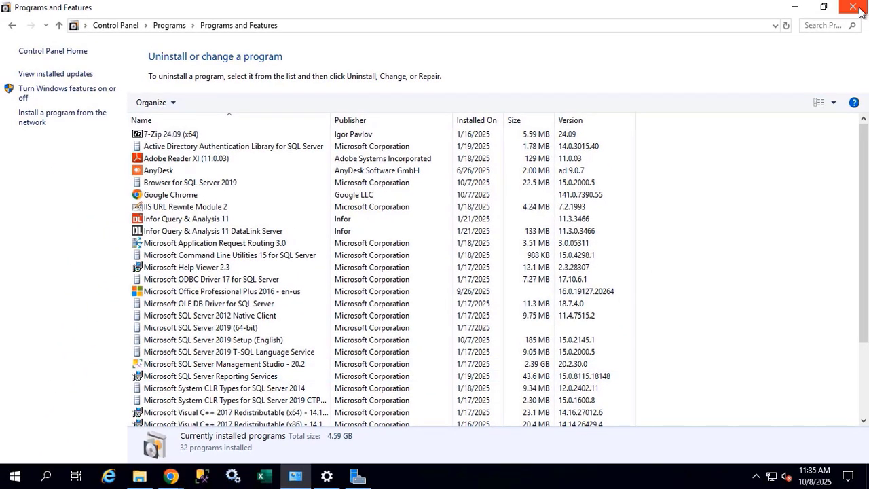
pyautogui.click(795, 7)
pyautogui.click(503, 45)
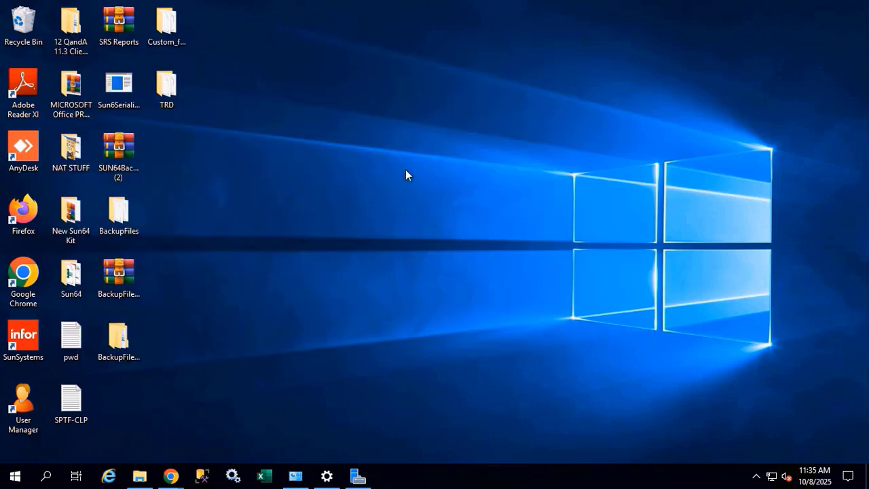
# Refresh the desktop, look through Windows Administrative Tools for Hyper-V Manager, and close the folder.
pyautogui.rightClick(322, 97)
pyautogui.click(354, 136)
pyautogui.click(15, 476)
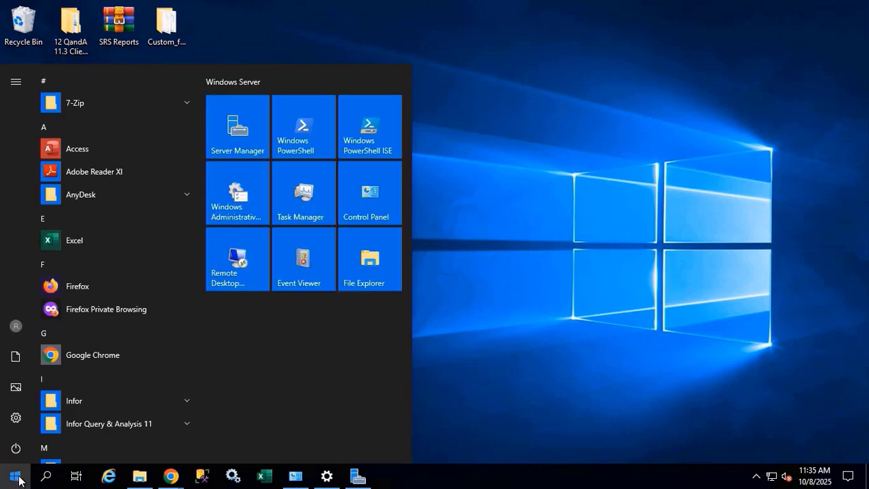
pyautogui.click(229, 206)
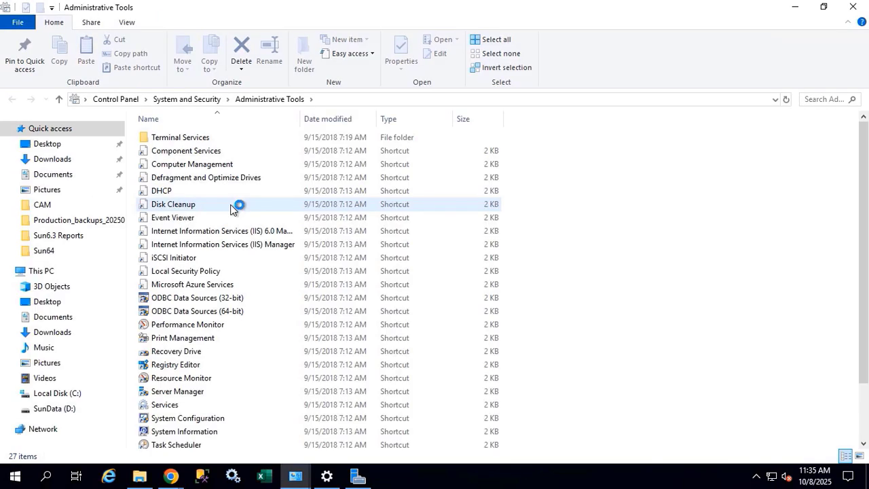
pyautogui.click(165, 261)
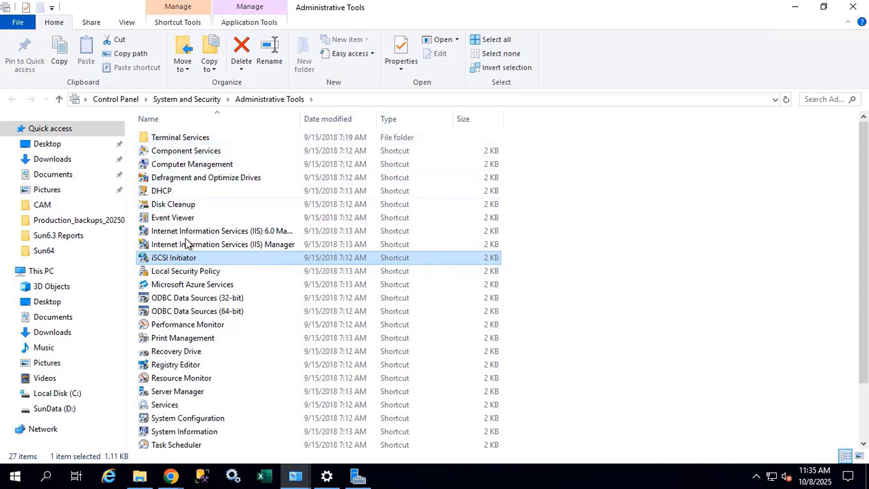
pyautogui.scroll(-3, 868, 264)
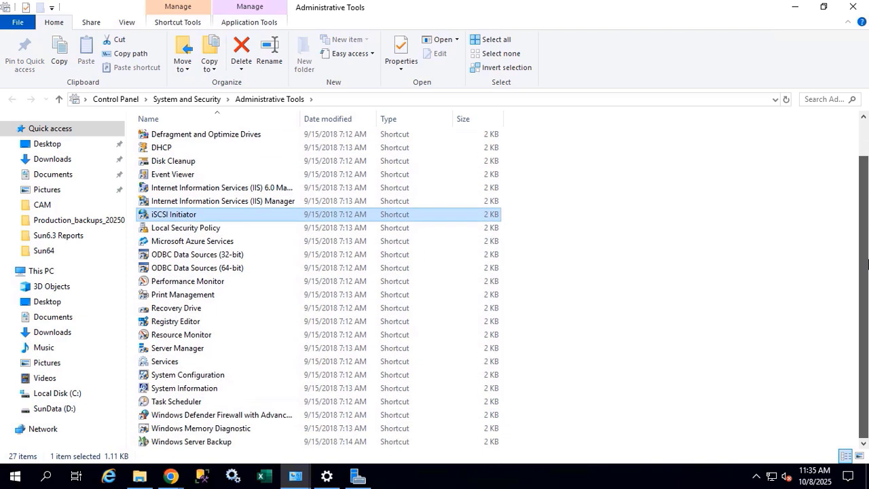
pyautogui.scroll(3, 868, 301)
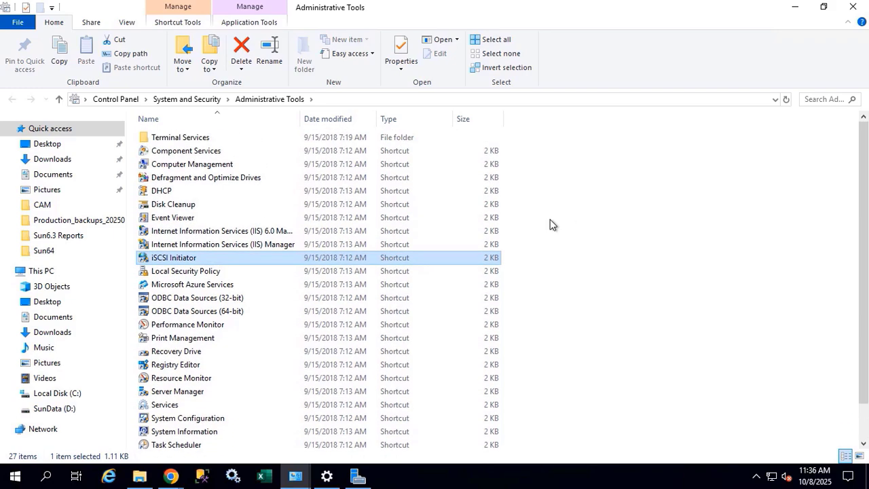
pyautogui.click(853, 6)
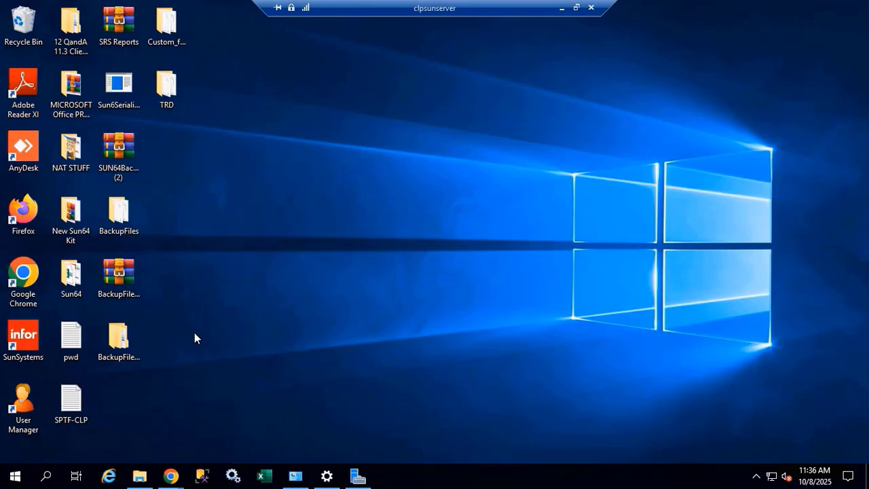
# Close Programs and Features and restart the server immediately from the Windows Update settings.
pyautogui.click(295, 476)
pyautogui.click(852, 7)
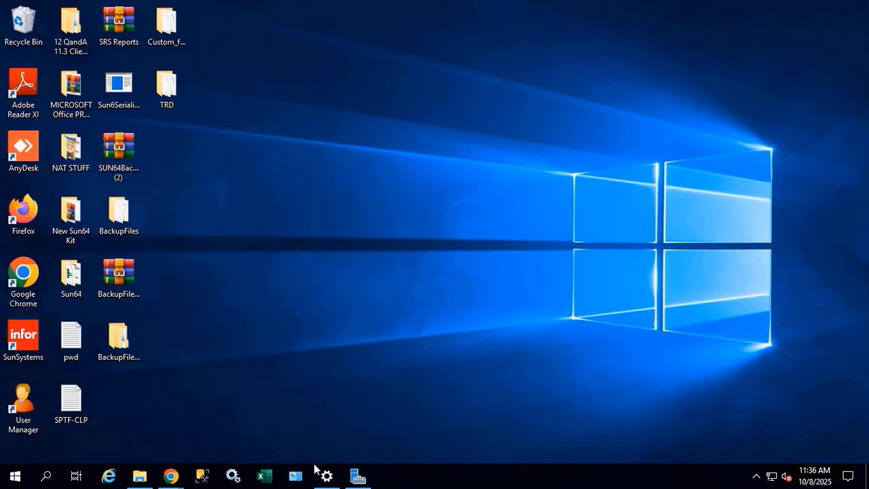
pyautogui.click(326, 475)
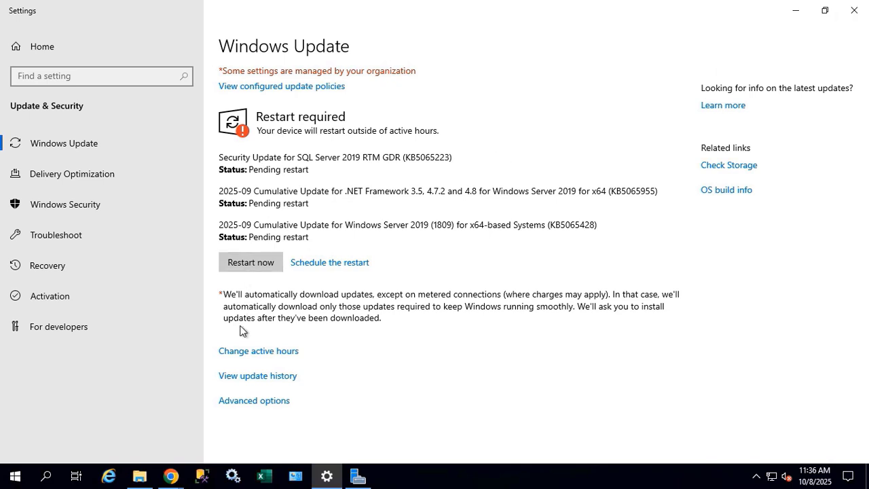
pyautogui.click(251, 263)
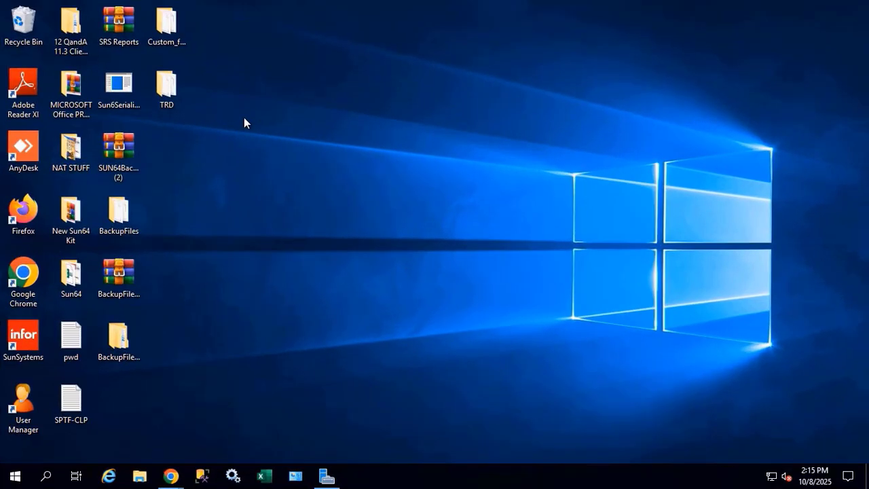
# Refresh the desktop after the restart and launch Hyper-V Manager from Windows Administrative Tools.
pyautogui.rightClick(258, 109)
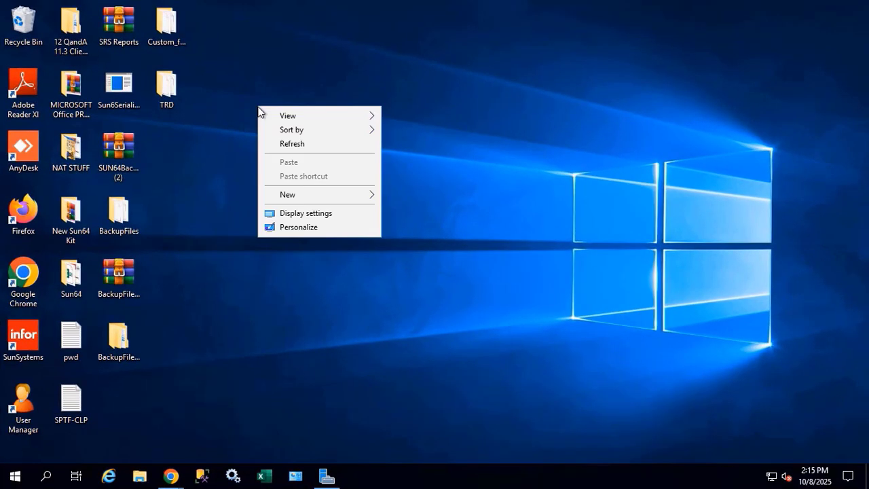
pyautogui.click(292, 143)
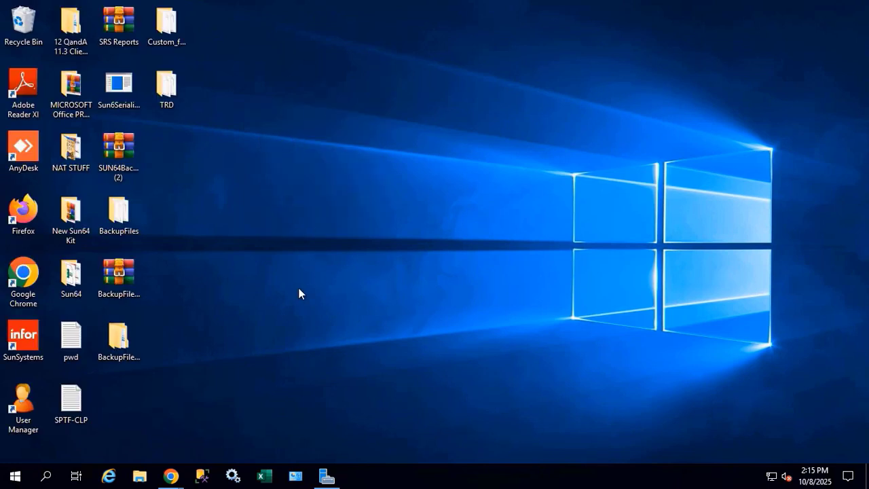
pyautogui.click(14, 479)
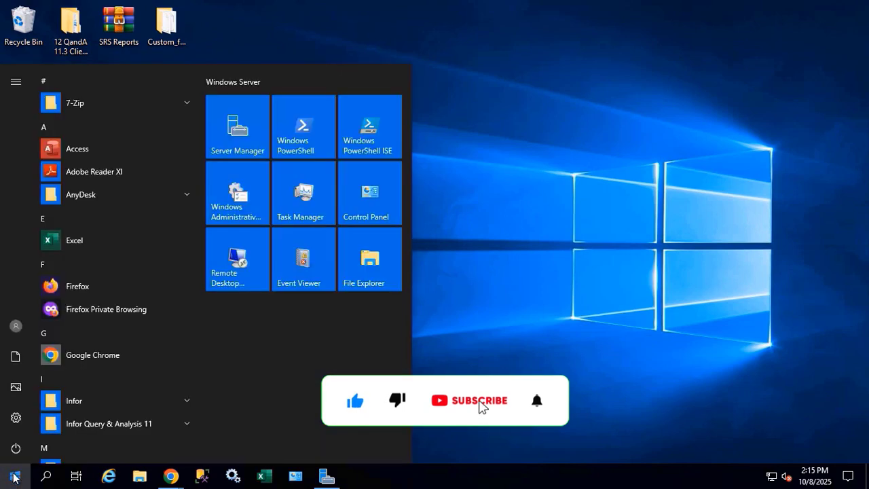
pyautogui.click(241, 205)
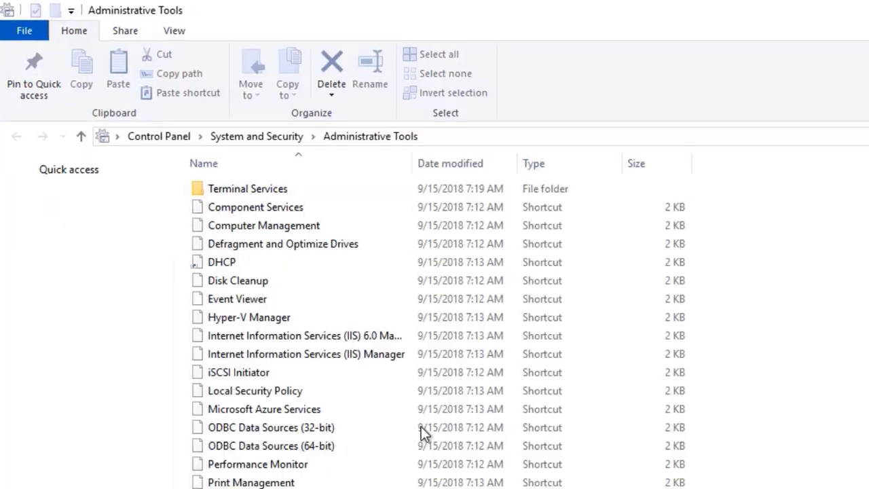
pyautogui.click(253, 327)
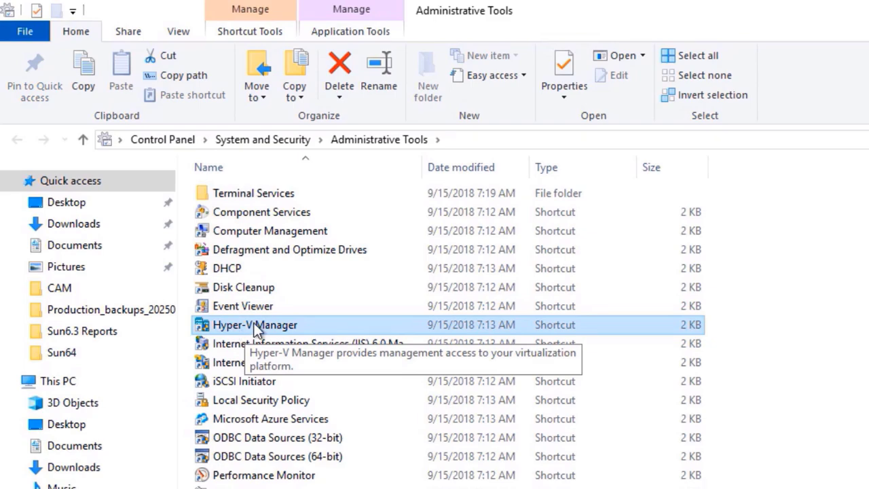
pyautogui.doubleClick(255, 326)
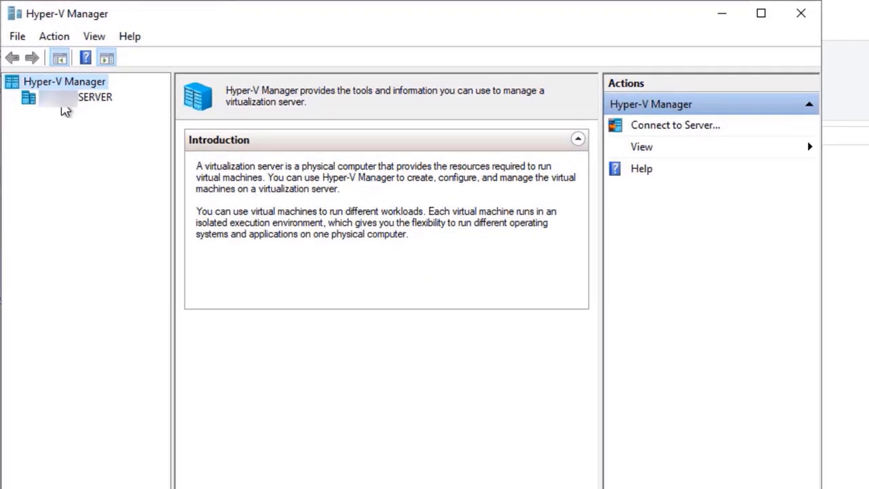
# Select the local server in Hyper-V Manager and bring up the choices for creating a new virtual machine or disk.
pyautogui.click(68, 99)
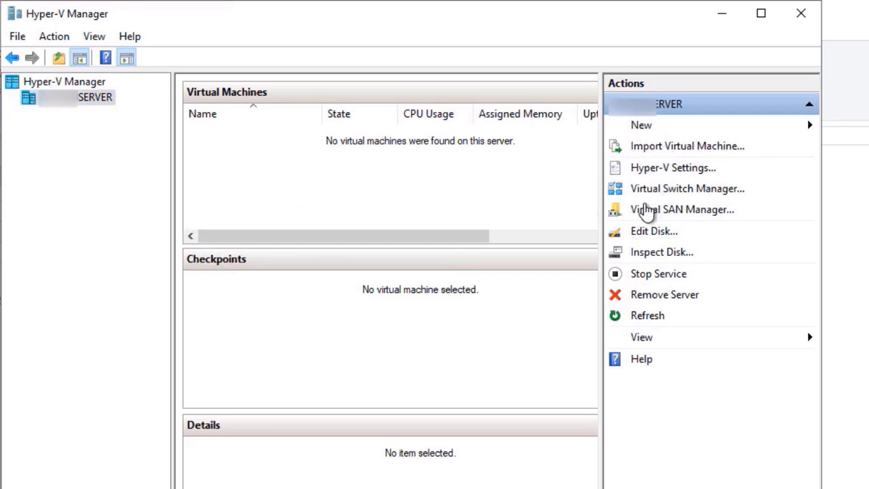
pyautogui.click(809, 128)
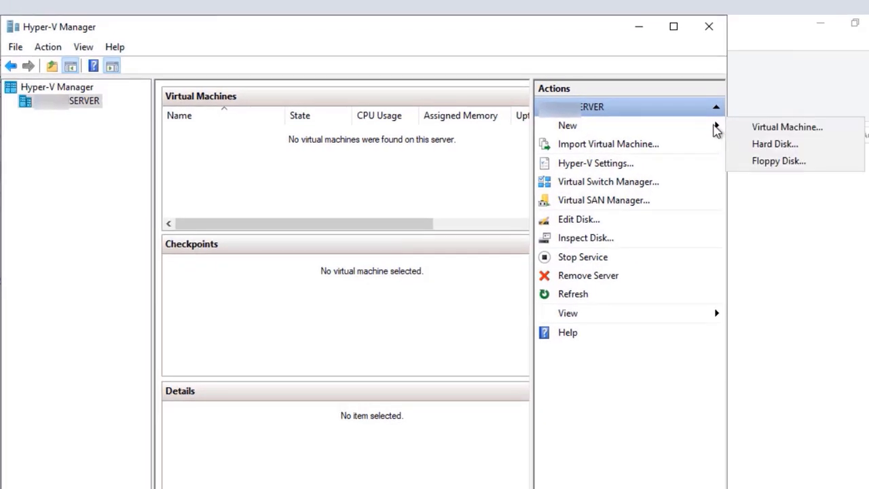